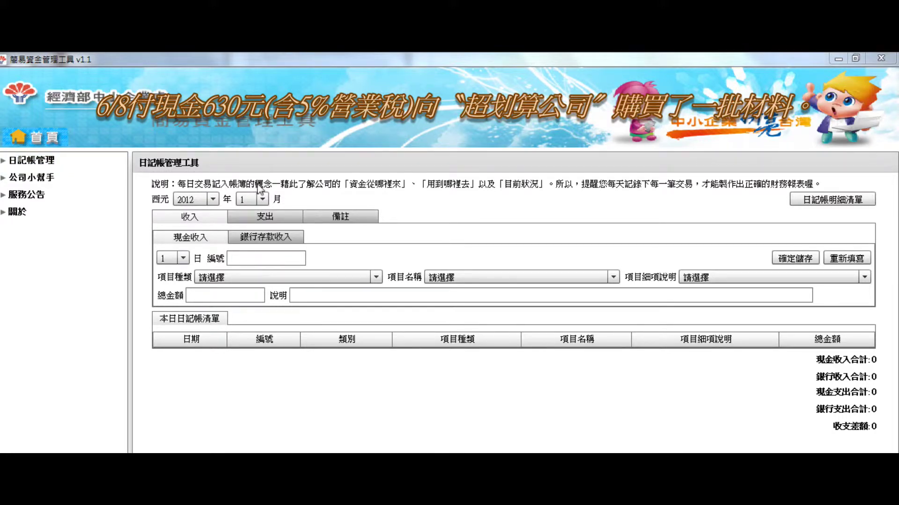
Start a cash expense (現金支出) journal entry dated June 8, 2012
left_click(260, 200)
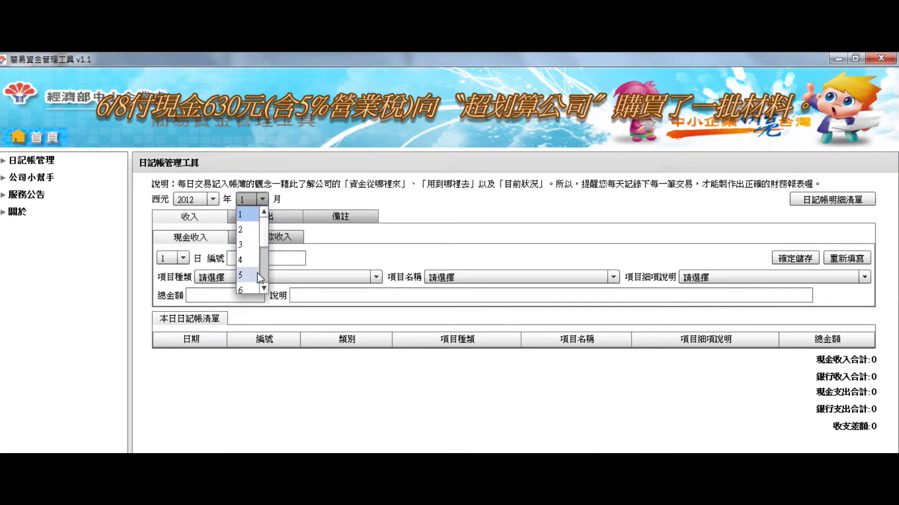
left_click(246, 290)
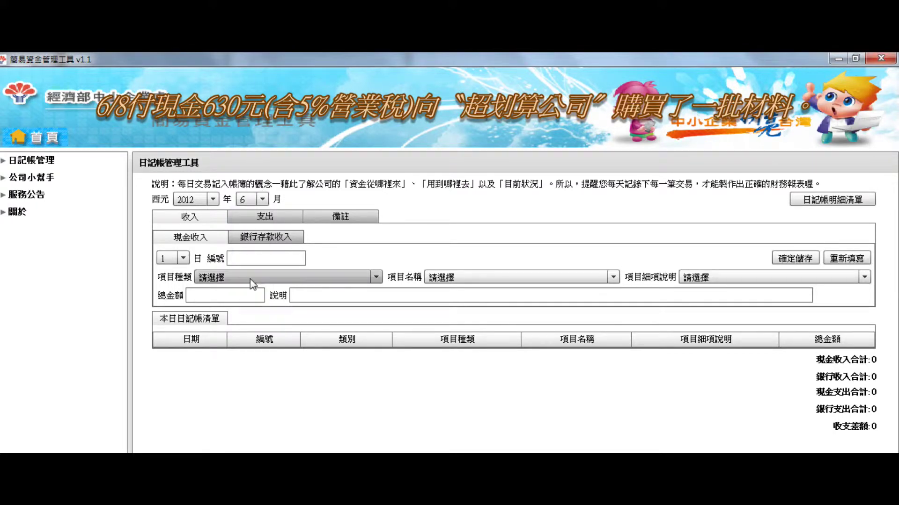
left_click(269, 219)
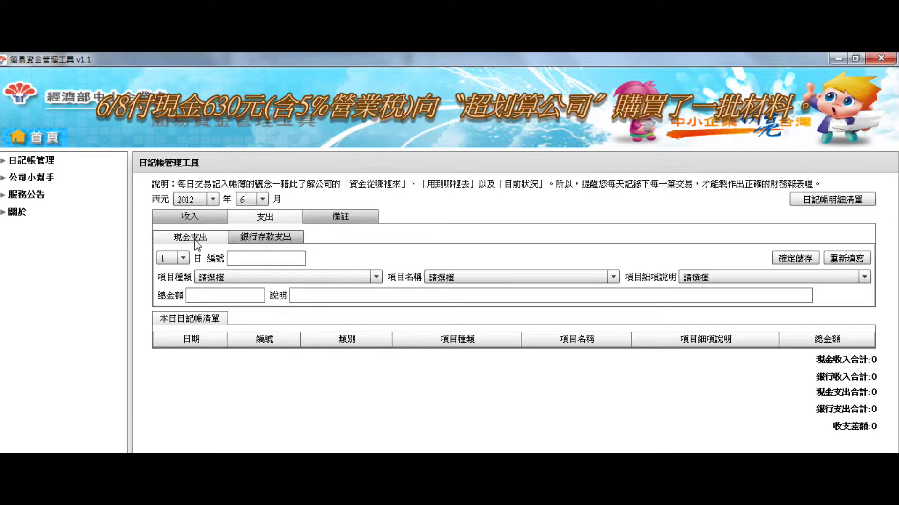
left_click(183, 258)
left_click(185, 347)
left_click(185, 346)
left_click(178, 345)
Enter 超划算1 as the cash expense entry's reference number (編號)
left_click(237, 261)
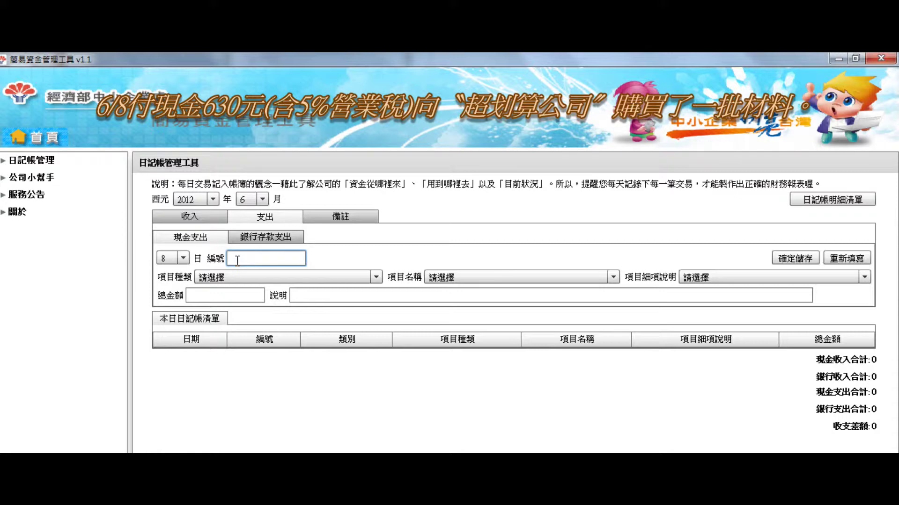
type("超")
type("劃")
type("算")
type("1")
Classify the expense as 進貨, 現金, 進貨發票上未含營業稅的金額, with a total amount of 600
left_click(214, 278)
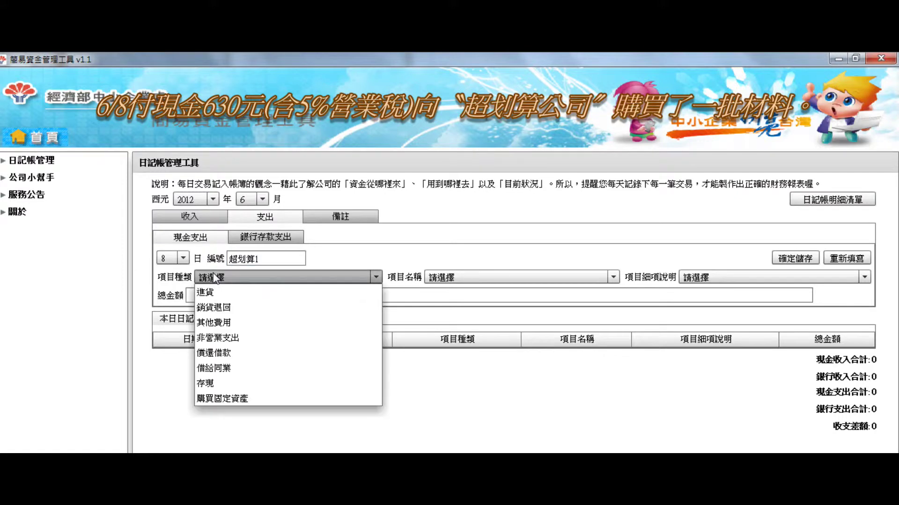
left_click(215, 292)
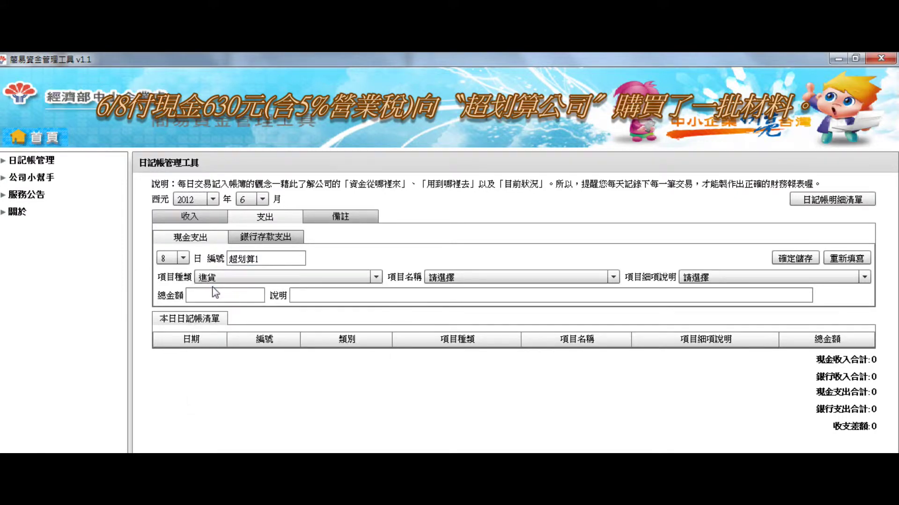
left_click(445, 279)
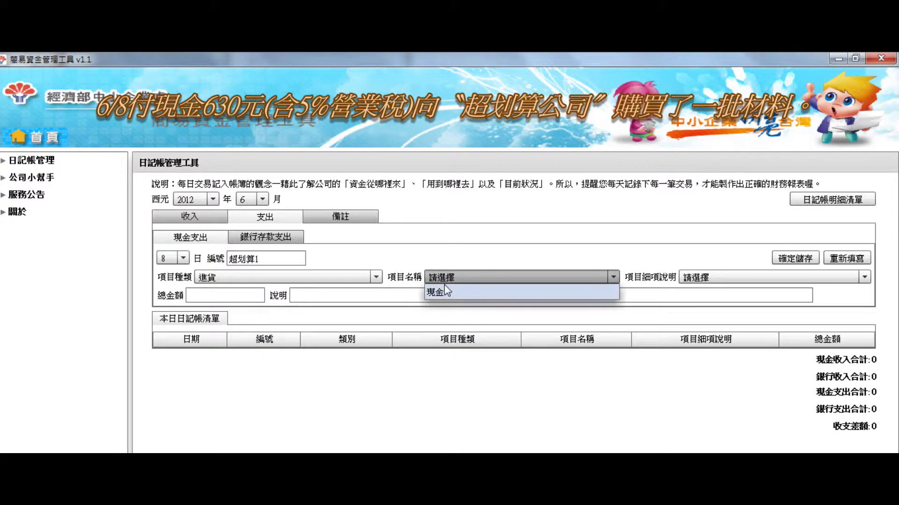
left_click(445, 290)
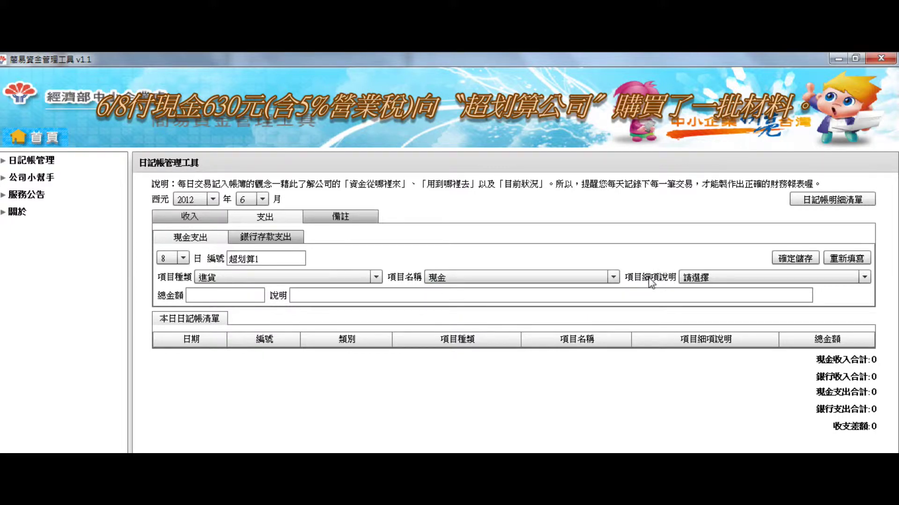
left_click(700, 281)
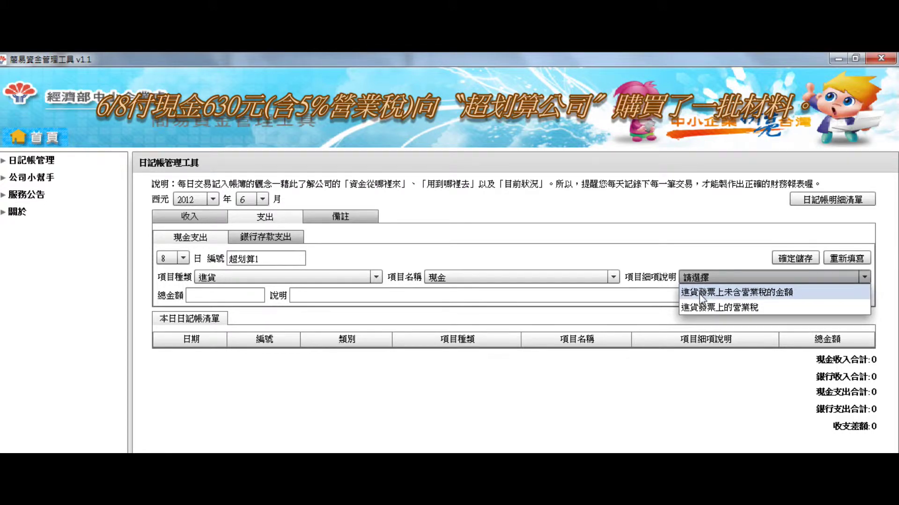
left_click(700, 293)
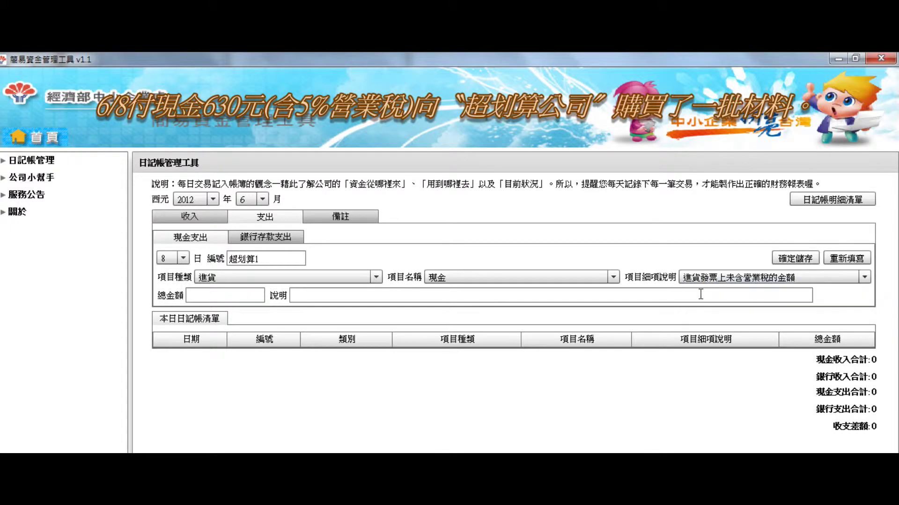
left_click(232, 297)
type("600")
Enter the description 向超划算公司購買材料 and save the 600 expense entry
left_click(311, 296)
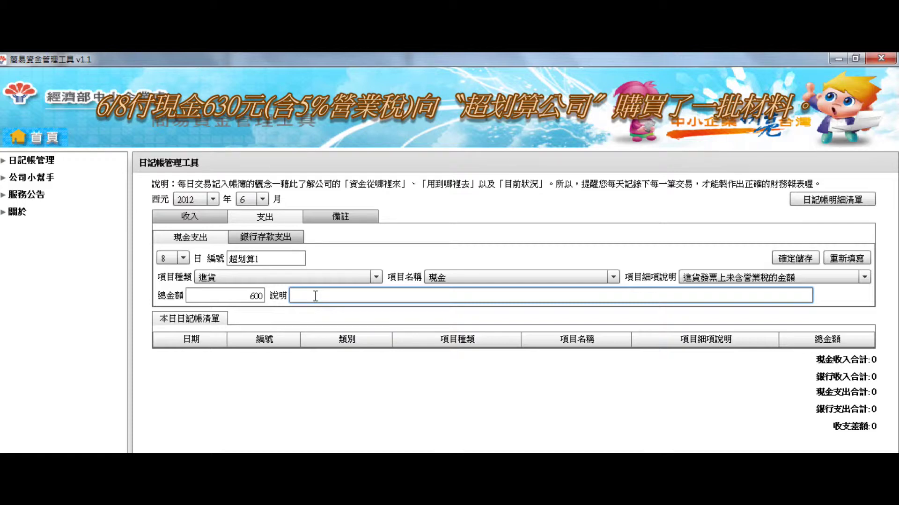
type("項")
type("超驥")
type("划算")
type("公司")
type("購買")
type("財")
type("料")
left_click(316, 295)
key("Home")
key("Down")
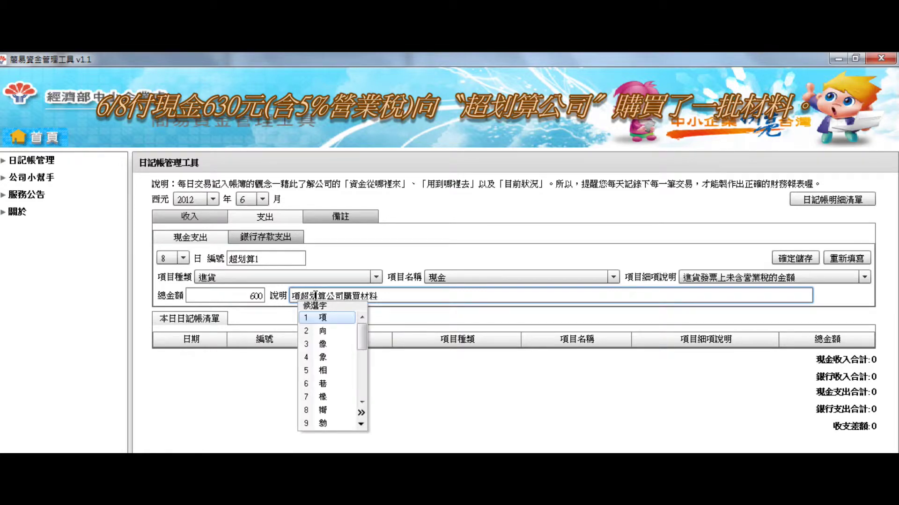
key("2")
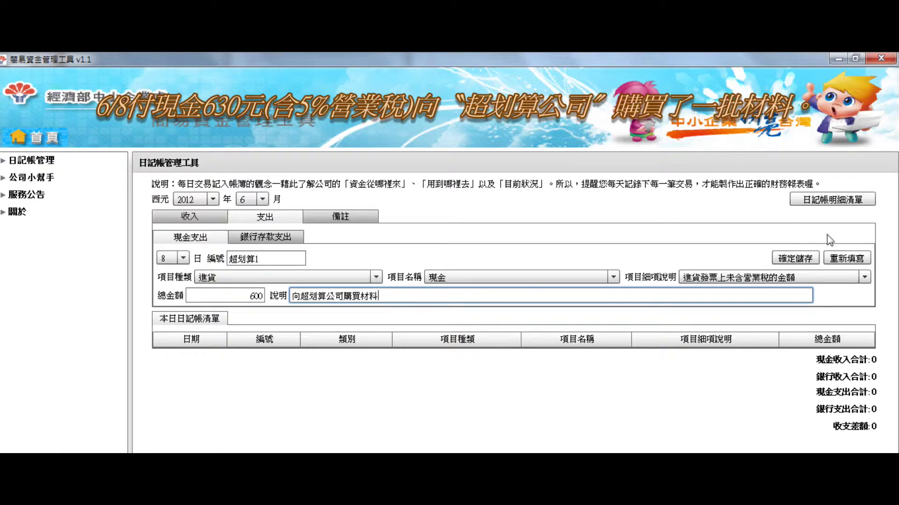
left_click(783, 260)
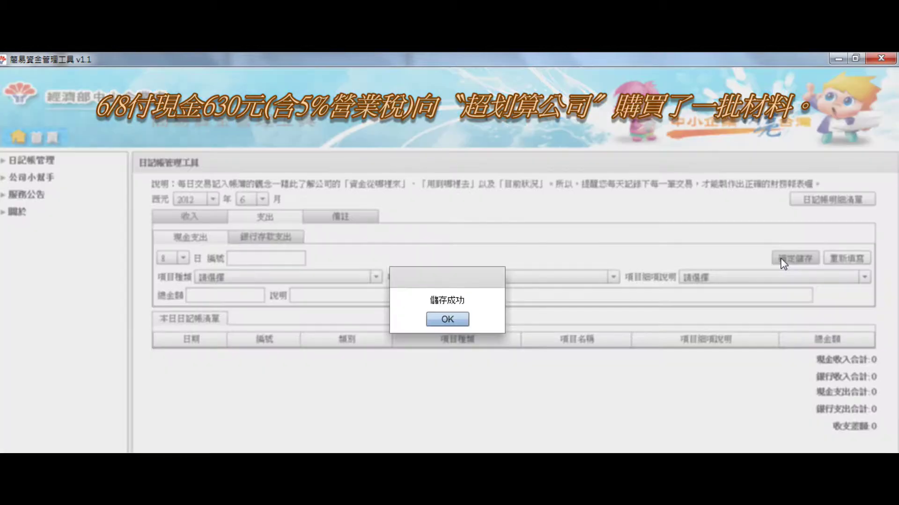
left_click(439, 322)
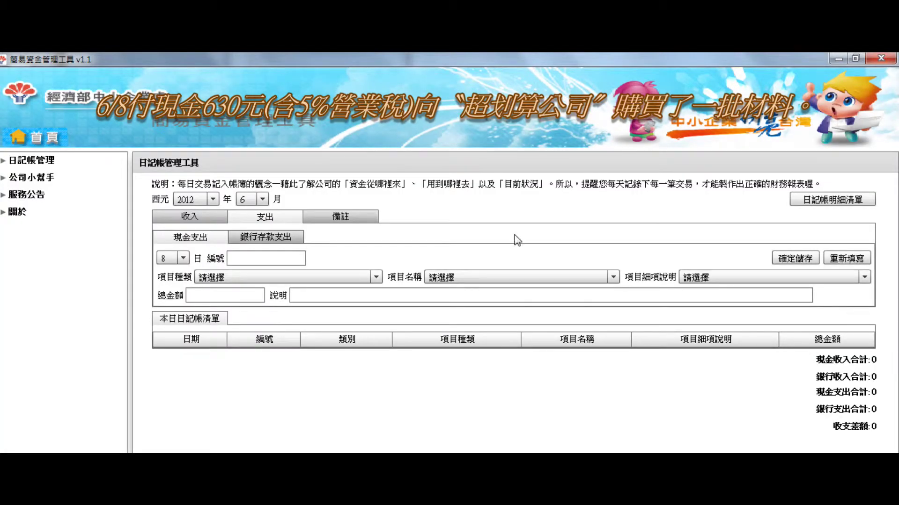
List the journal details for June 2012 and open the 超划算1 purchase entry to review it
left_click(803, 203)
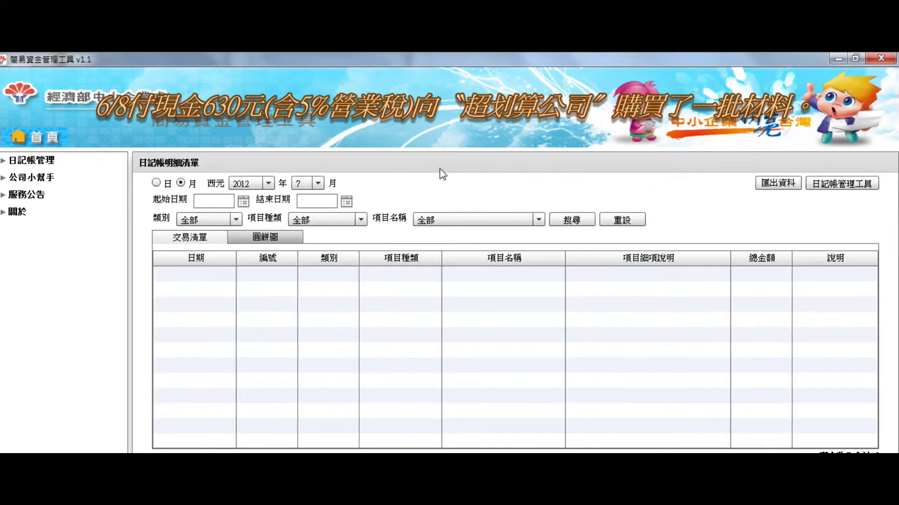
left_click(317, 183)
scroll(319, 237, "up", 1)
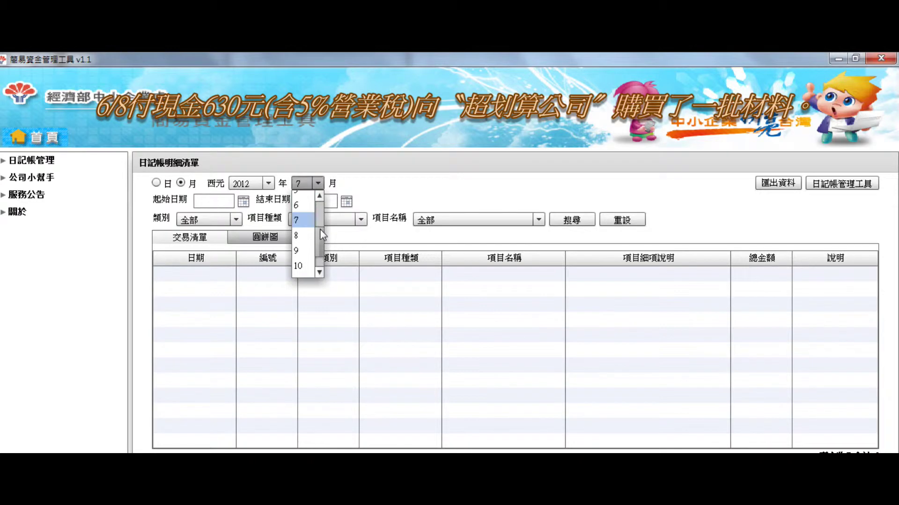
left_click(308, 211)
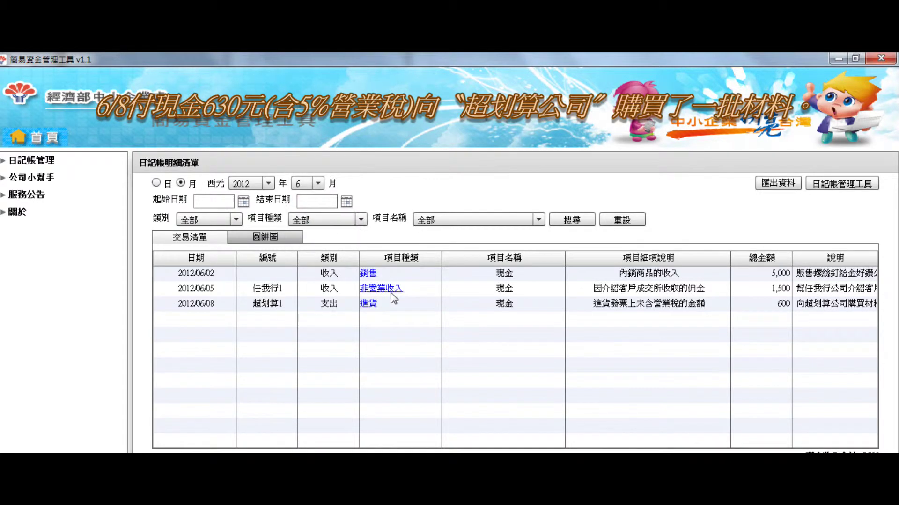
left_click(369, 304)
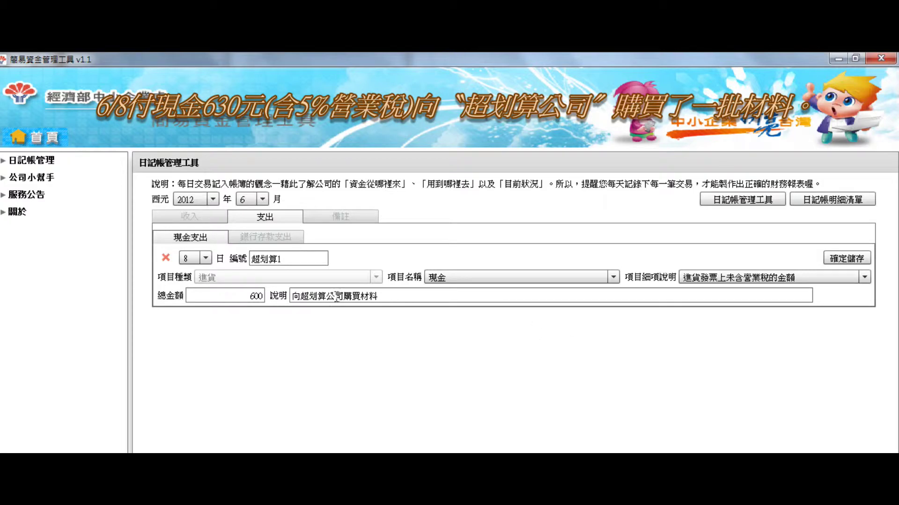
Return to the journal entry tool and start another cash expense entry dated June 8, 2012
left_click(30, 160)
left_click(38, 177)
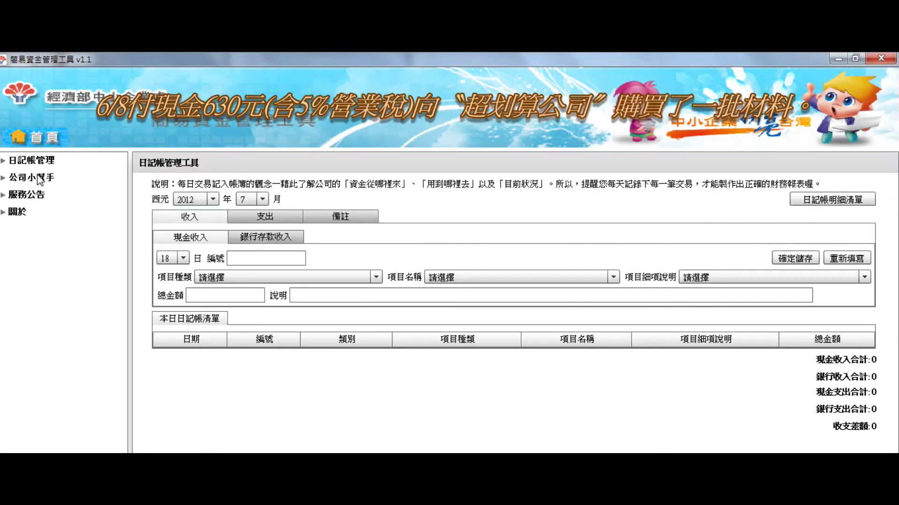
left_click(263, 200)
scroll(265, 255, "up", 2)
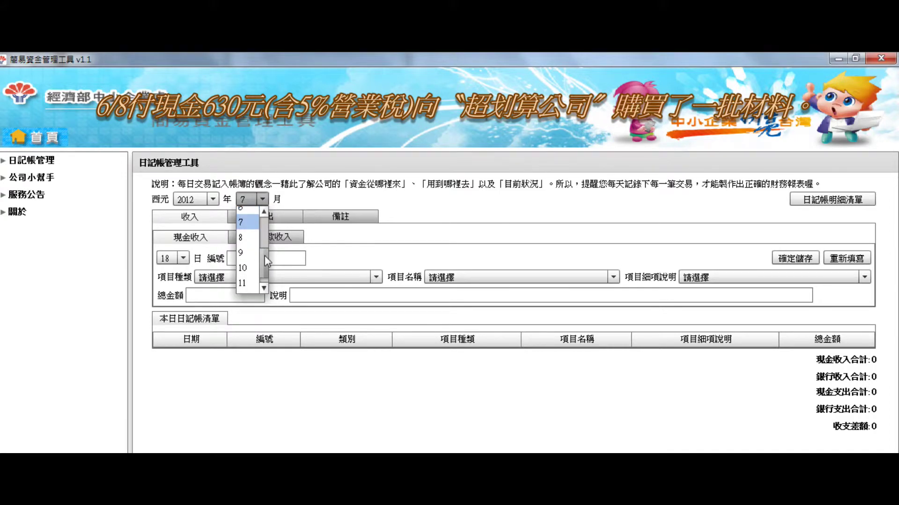
left_click(241, 227)
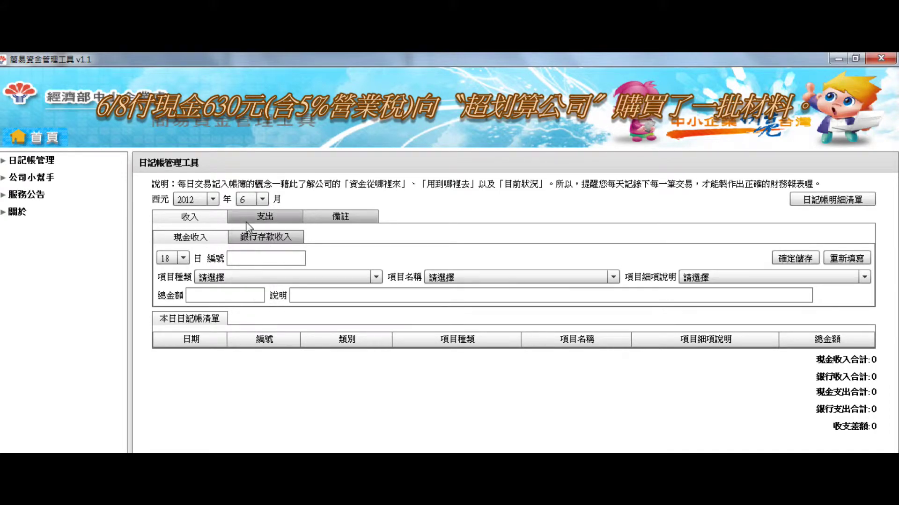
left_click(246, 222)
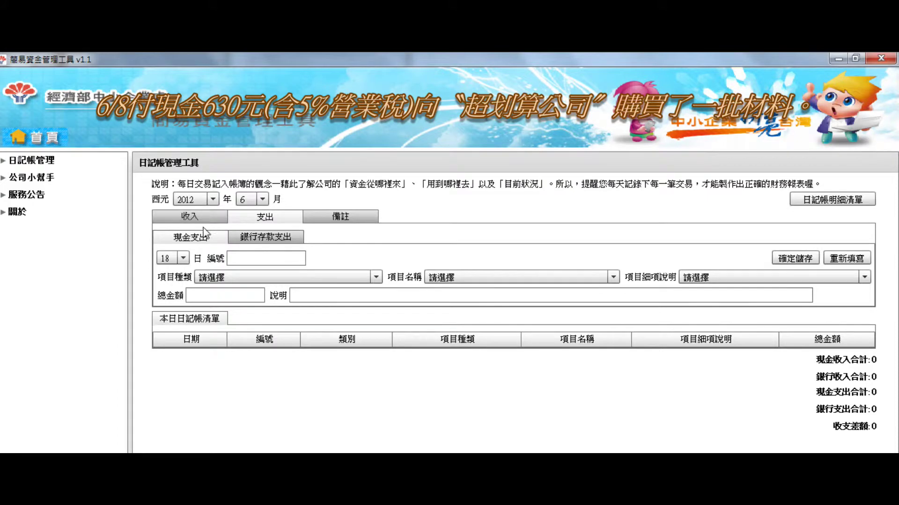
left_click(183, 259)
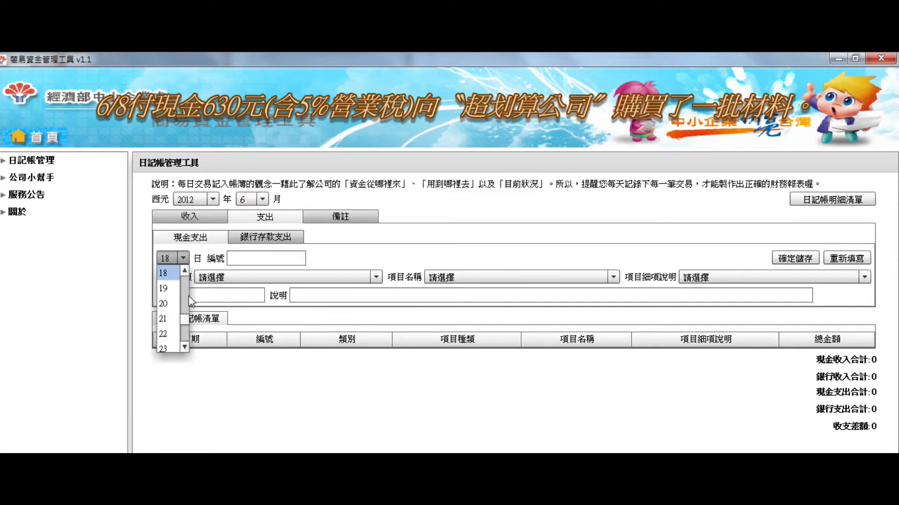
scroll(187, 301, "up", 1)
scroll(187, 301, "up", 2)
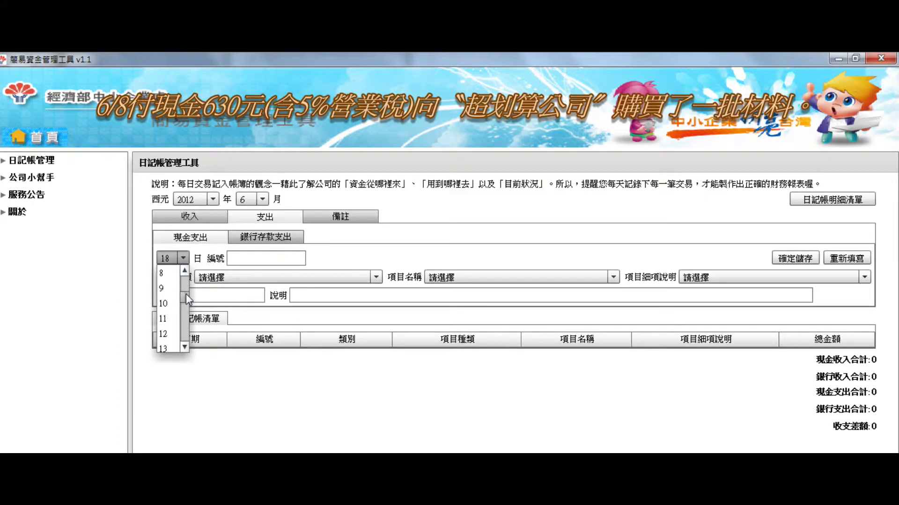
left_click(175, 286)
Enter 超划算1.2 as the second expense entry's reference number (編號)
left_click(238, 257)
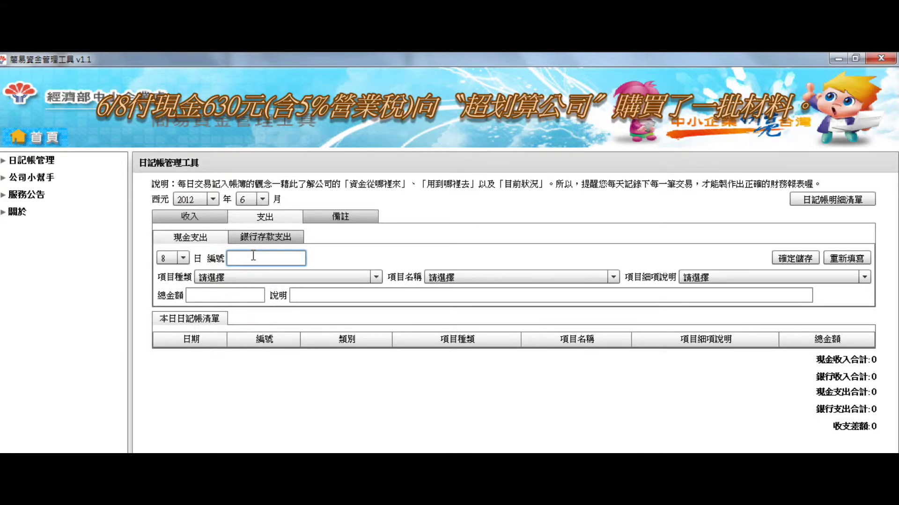
type("超")
type("劃")
type("ㄙㄨ")
type("算")
type("1.2")
Classify the expense as 進貨, 現金, 進貨發票上的營業稅, with a total amount of 30
left_click(228, 278)
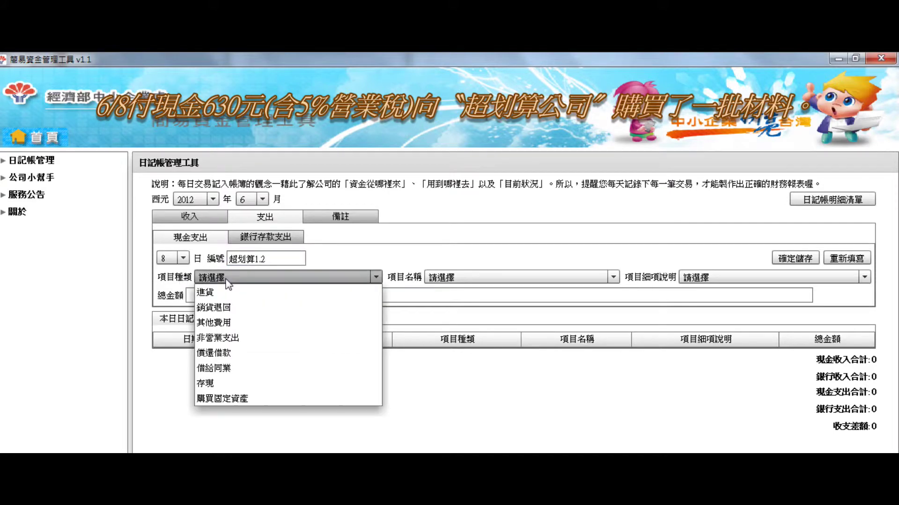
left_click(235, 292)
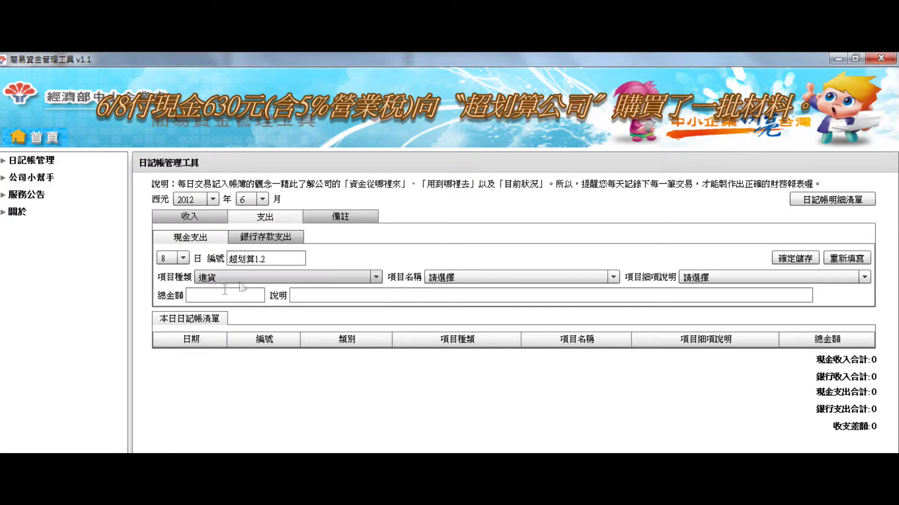
left_click(471, 279)
left_click(472, 290)
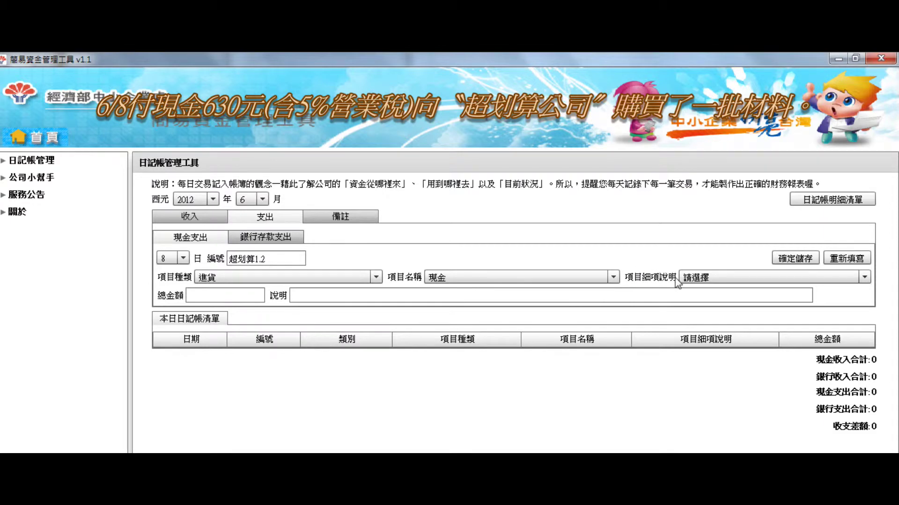
left_click(696, 279)
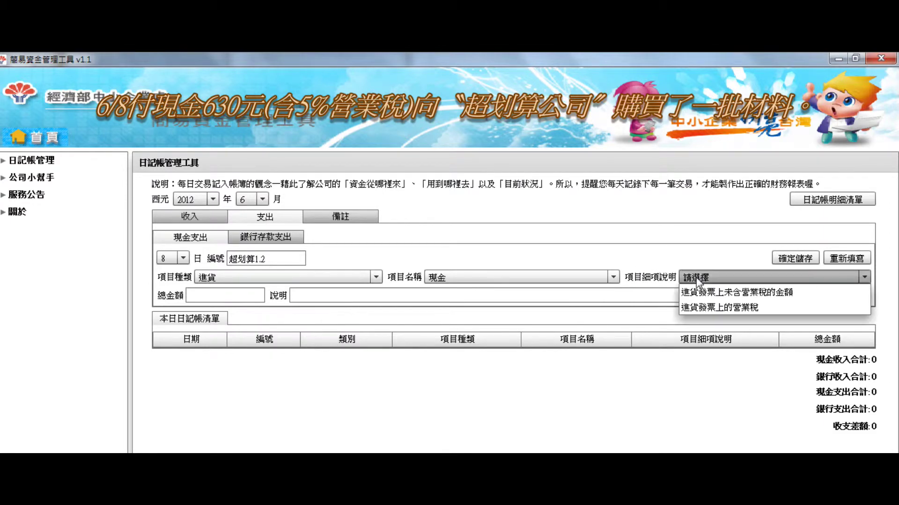
left_click(696, 312)
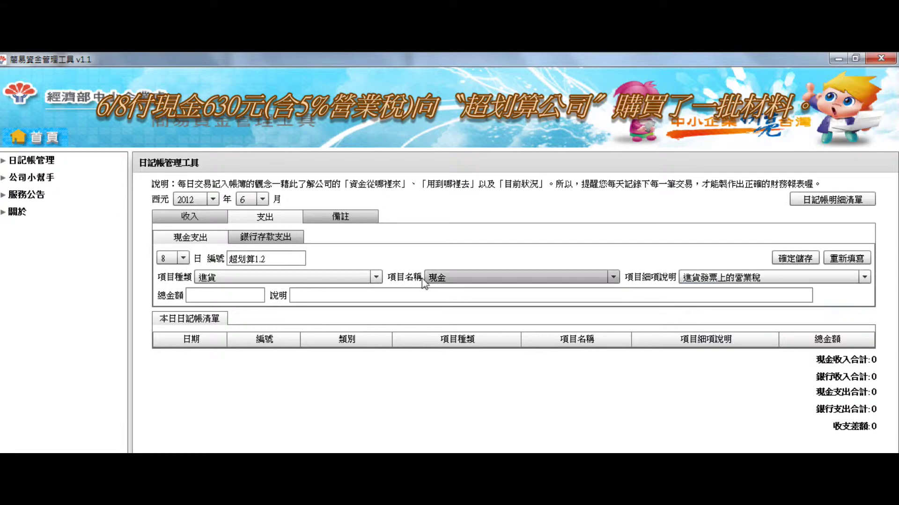
left_click(202, 291)
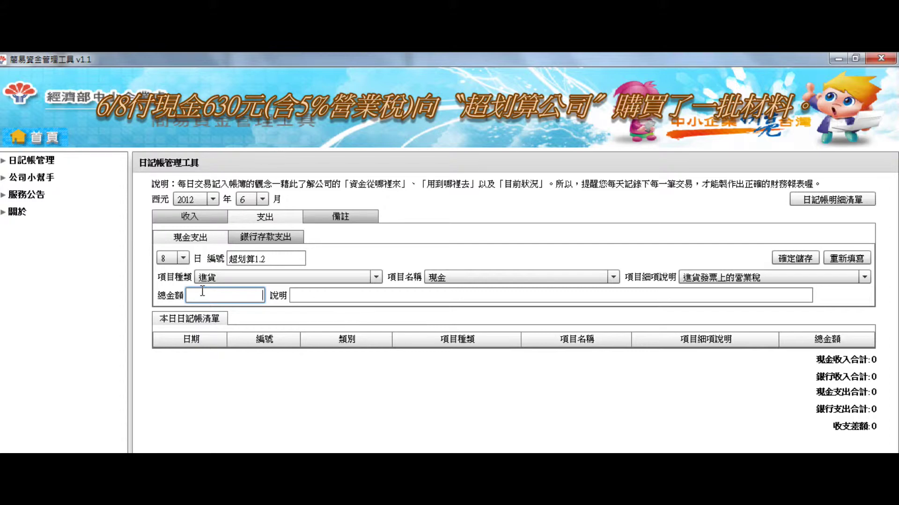
type("30")
Enter the description 向超划算公司購買材料 for the 30 business tax expense
left_click(326, 293)
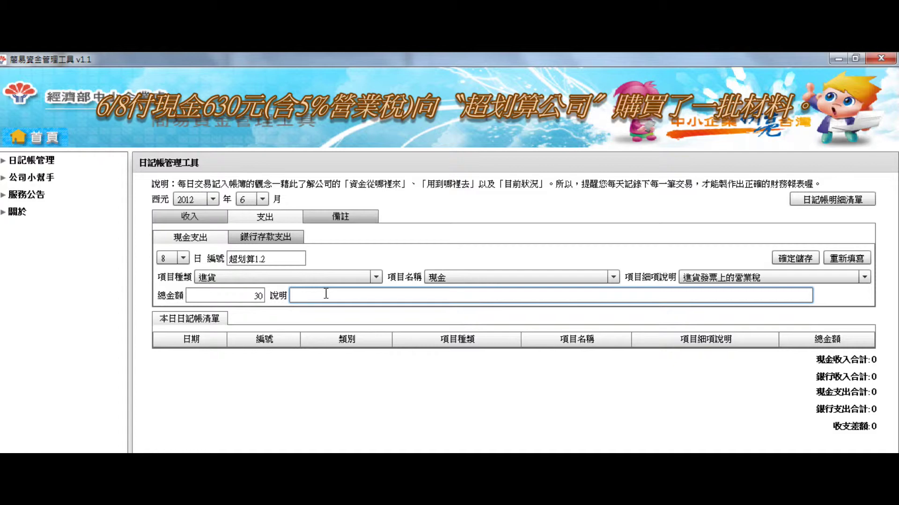
type("向")
type("超")
type("購")
type("算")
type("公")
type("司")
type("購")
type("買")
type("材料")
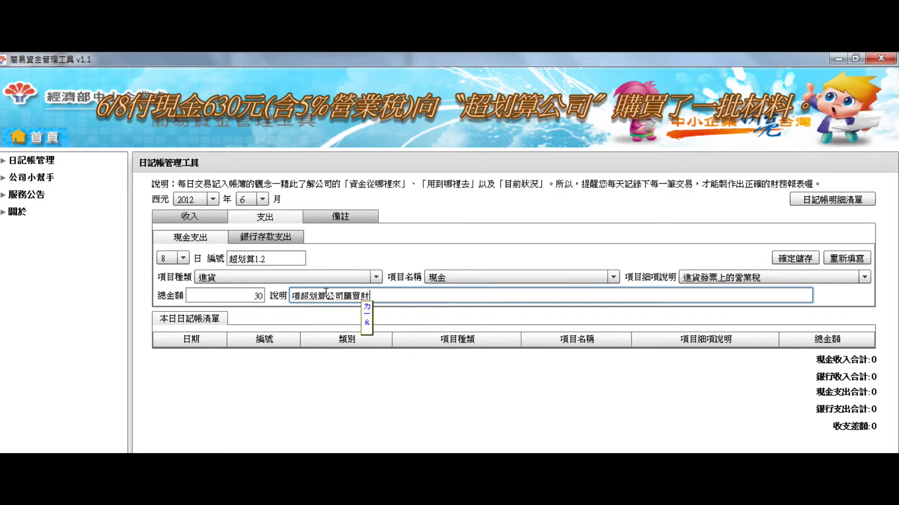
key("Left")
key("Left")
key("Left")
key("Left")
key("Left")
key("Left")
key("Left")
key("Left")
key("Left")
key("Left")
key("Down")
key("2")
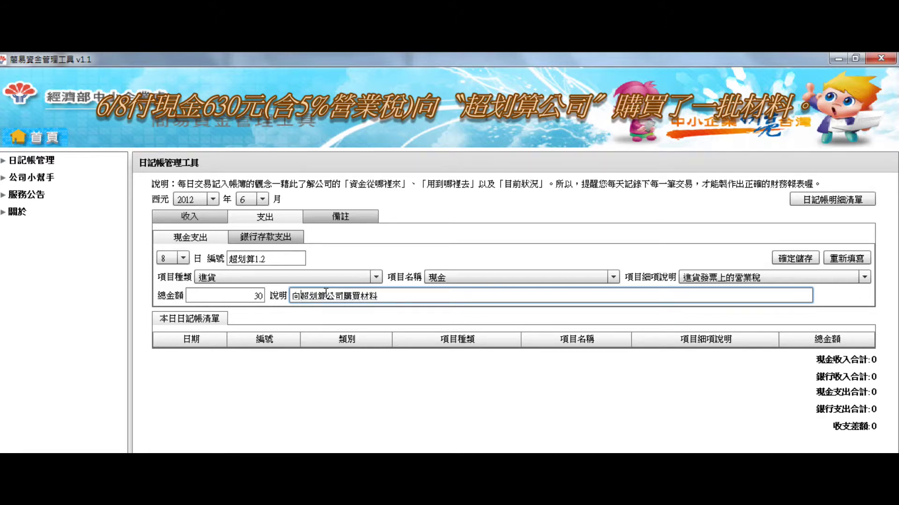
Append (營業稅) to the tax expense's description and save the journal entry
key("End")
type("(營業稅)")
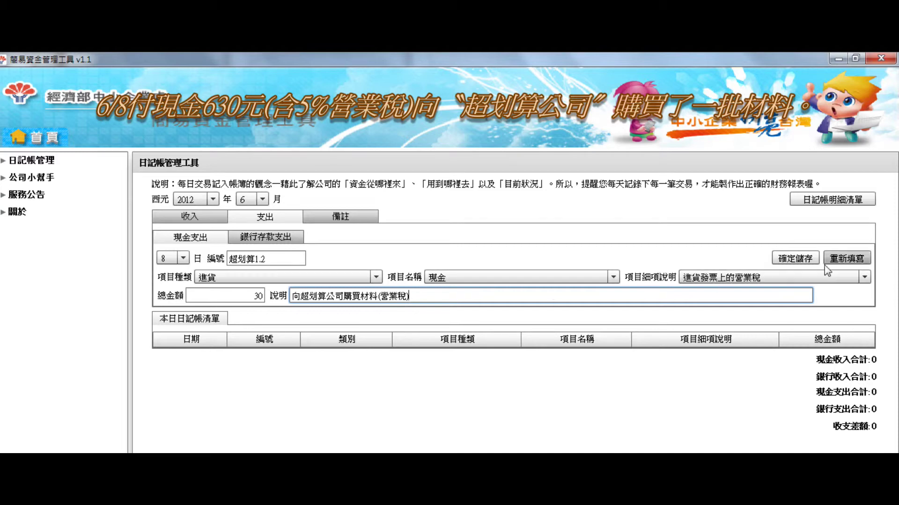
left_click(794, 258)
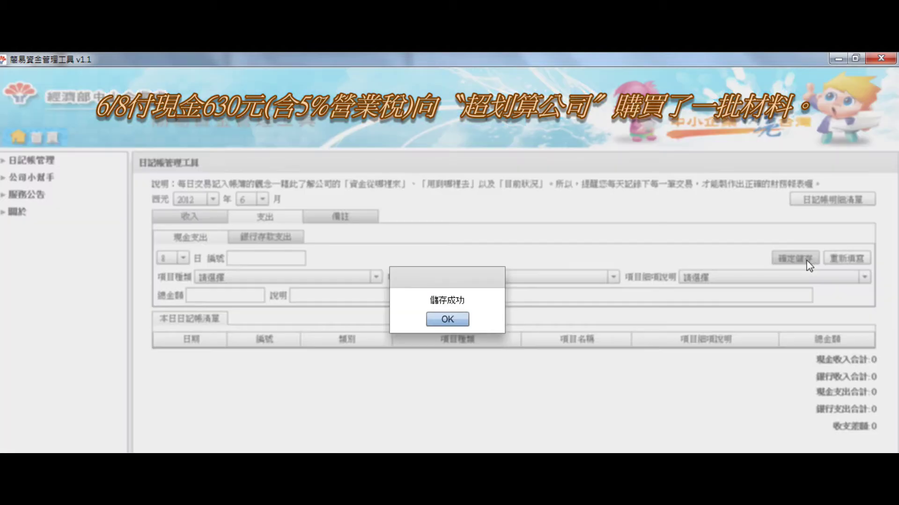
left_click(445, 320)
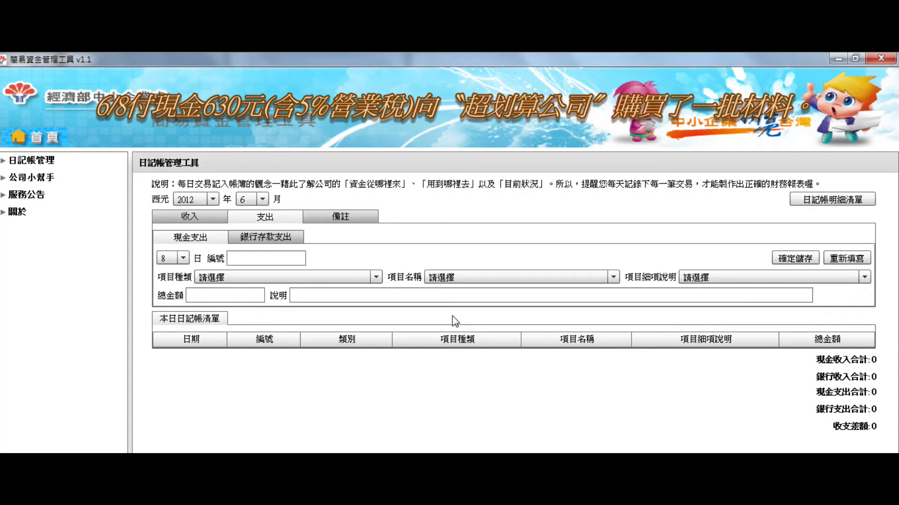
Show the journal detail list for June 2012 and open the 超划算1.2 進貨 entry to check its details
left_click(817, 202)
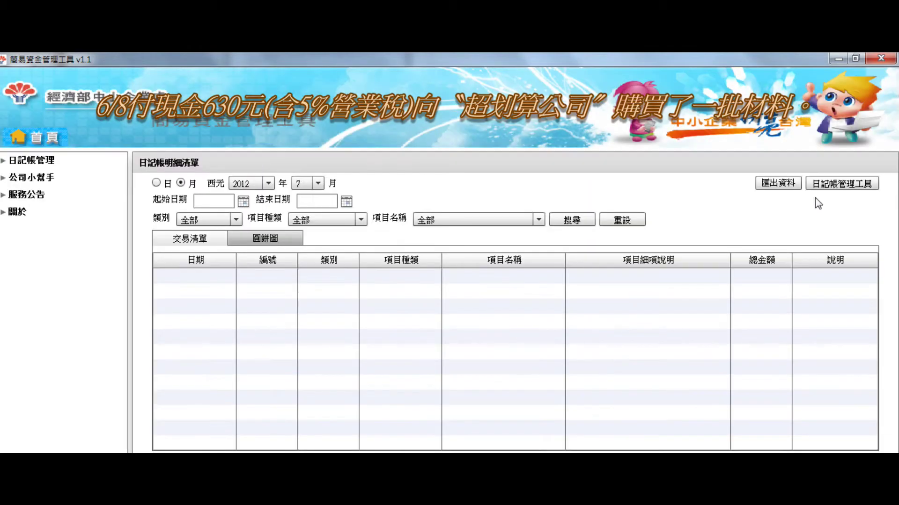
left_click(318, 184)
left_click_drag(321, 263, 319, 250)
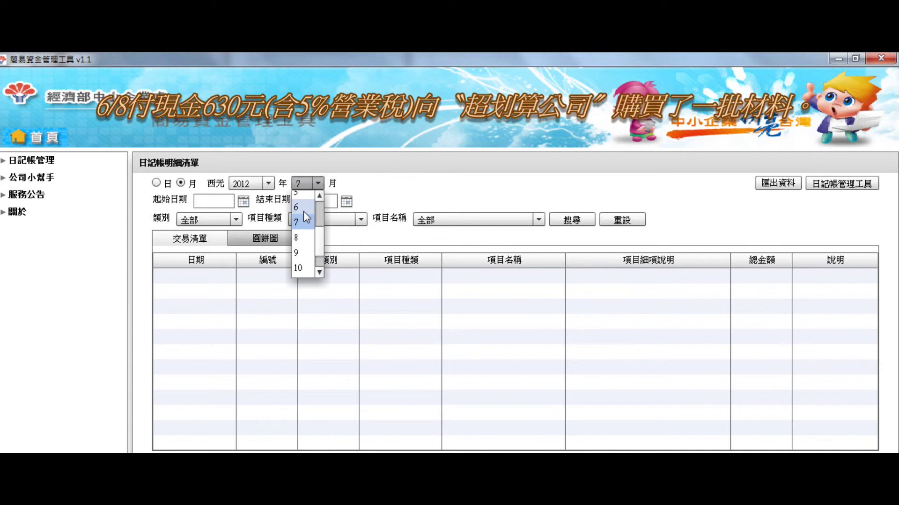
left_click(303, 212)
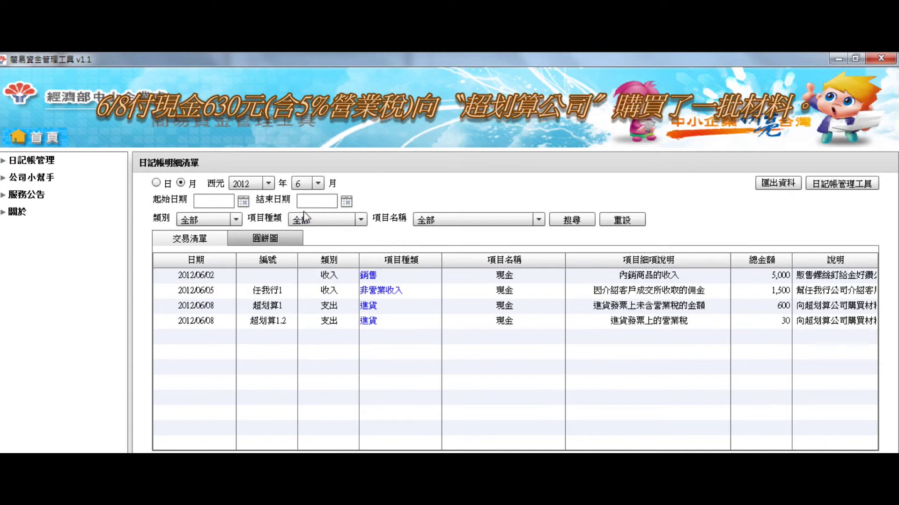
left_click(374, 322)
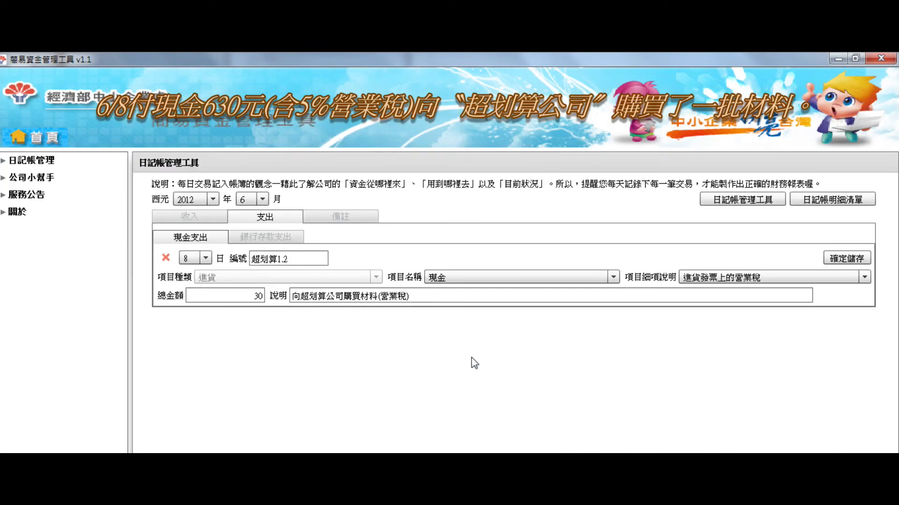